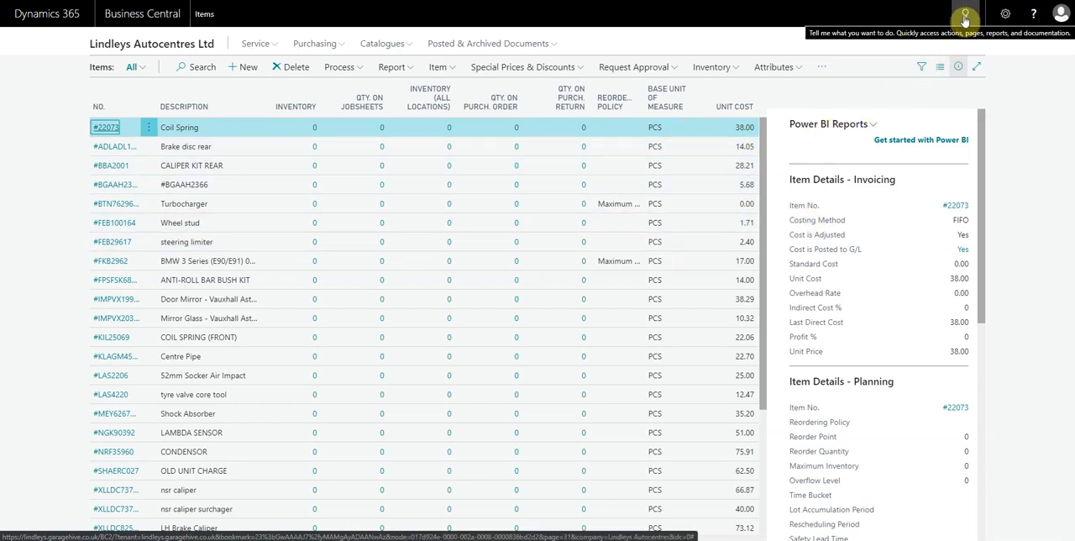
- Search for "inv sale stat" and open the Inventory Sales Statistics report
{"action": "left_click", "coordinate": [965, 18]}
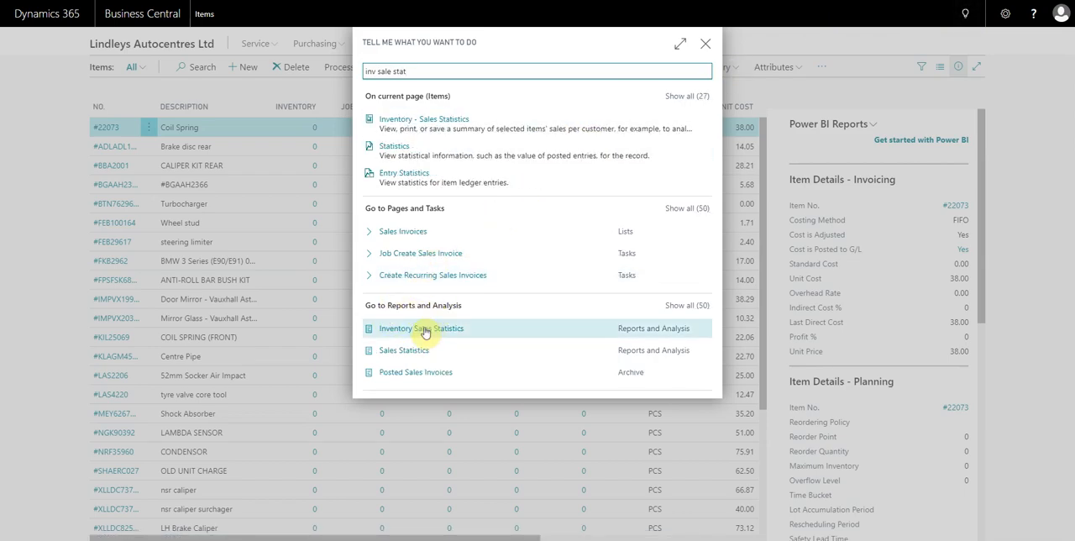
{"action": "left_click", "coordinate": [425, 330]}
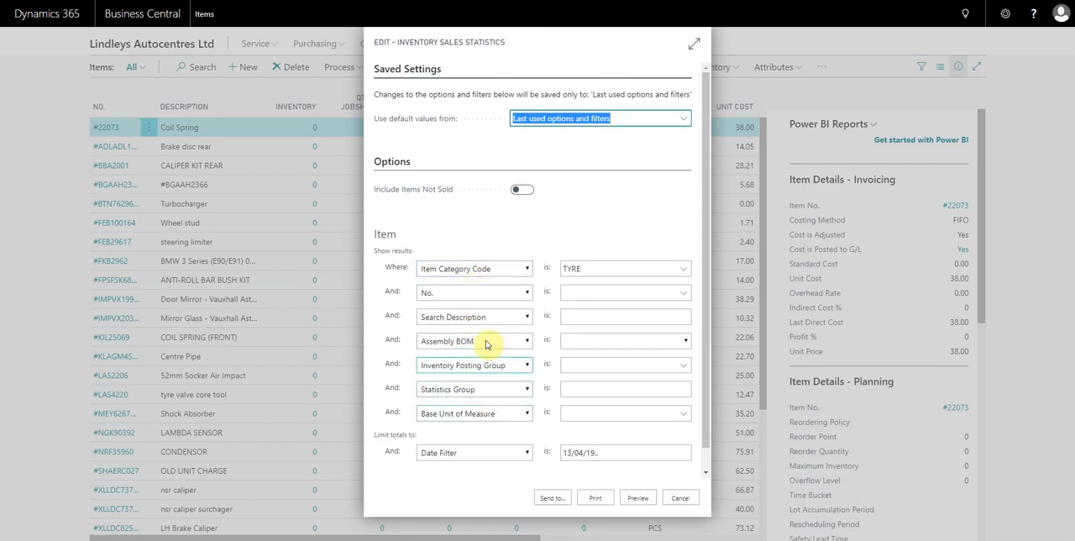
- Switch the first item filter to Inventory Posting Group and look through its available codes
{"action": "left_click", "coordinate": [493, 274]}
{"action": "scroll", "coordinate": [489, 409], "scroll_direction": "up", "scroll_amount": 1}
{"action": "scroll", "coordinate": [490, 444], "scroll_direction": "down", "scroll_amount": 3}
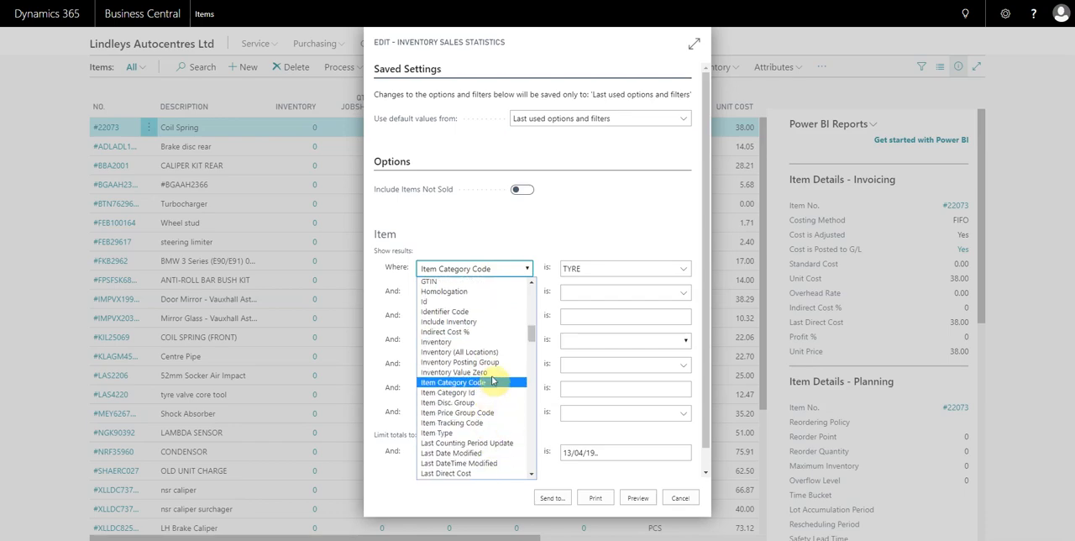
{"action": "left_click", "coordinate": [499, 366]}
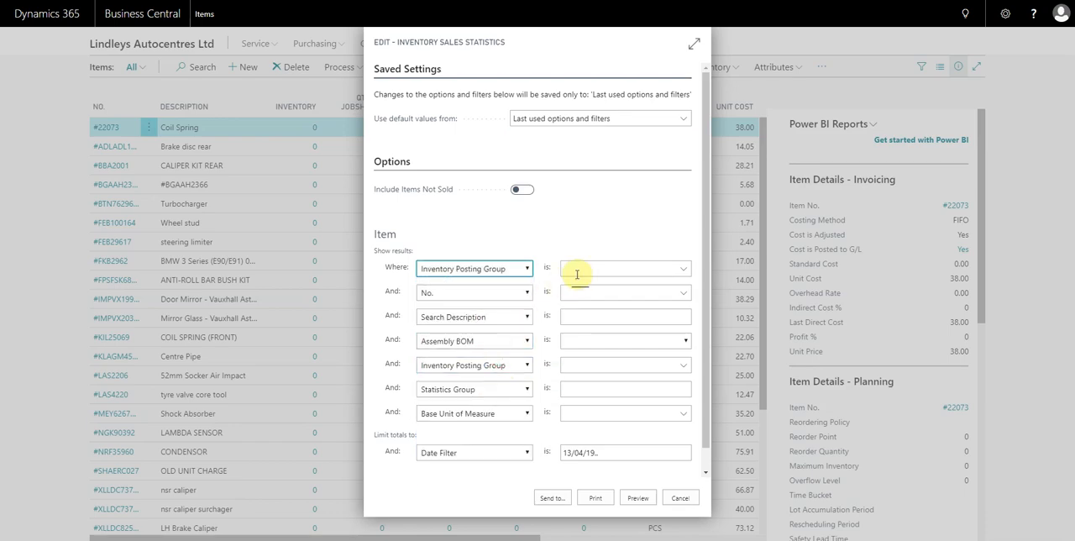
{"action": "left_click", "coordinate": [682, 270]}
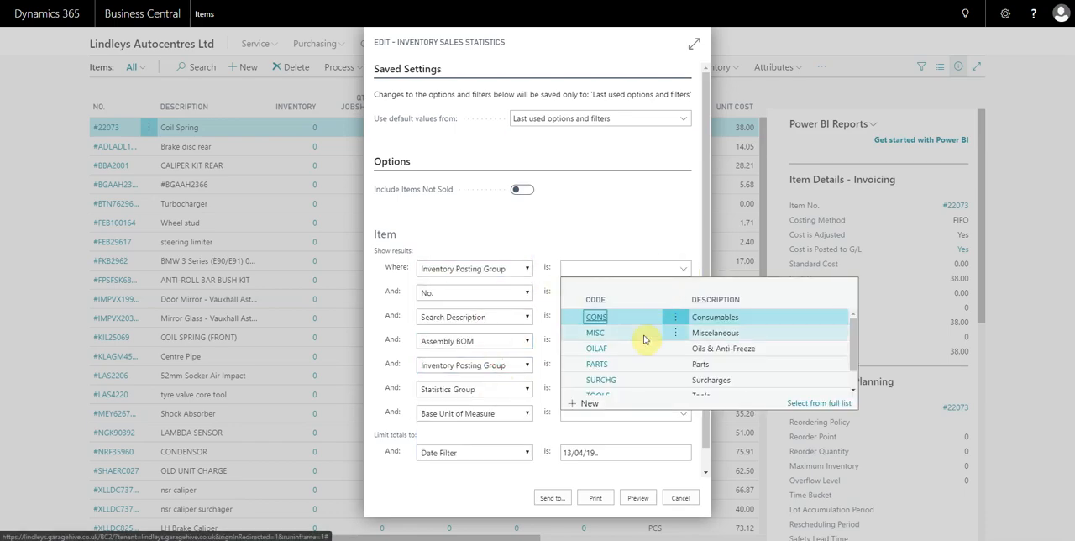
{"action": "scroll", "coordinate": [648, 340], "scroll_direction": "down", "scroll_amount": 1}
{"action": "scroll", "coordinate": [667, 338], "scroll_direction": "up", "scroll_amount": 1}
{"action": "scroll", "coordinate": [680, 339], "scroll_direction": "down", "scroll_amount": 1}
{"action": "scroll", "coordinate": [687, 341], "scroll_direction": "up", "scroll_amount": 1}
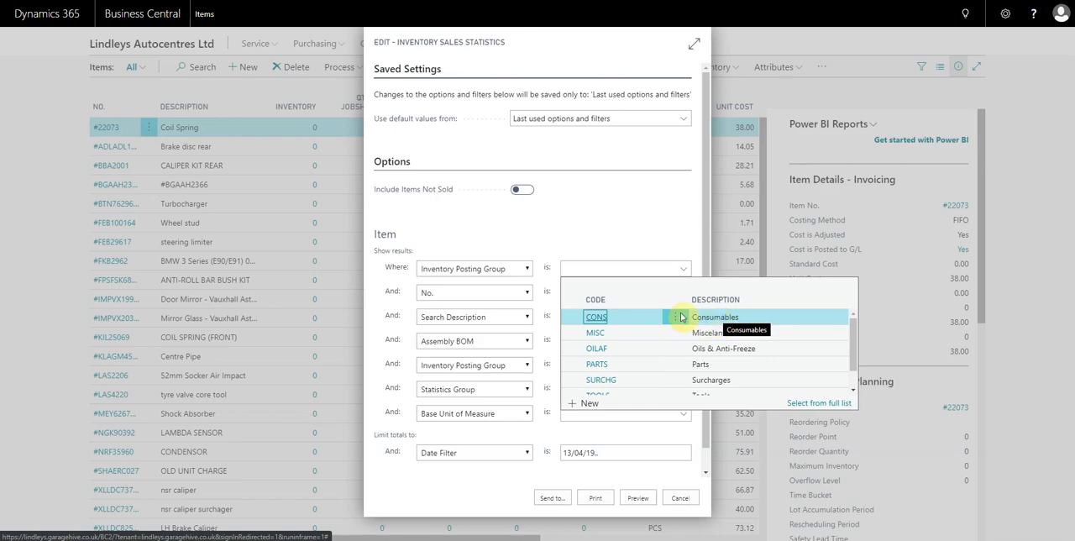
- Set the first item filter to Item Category Code with the value TYRE
{"action": "left_click", "coordinate": [509, 272]}
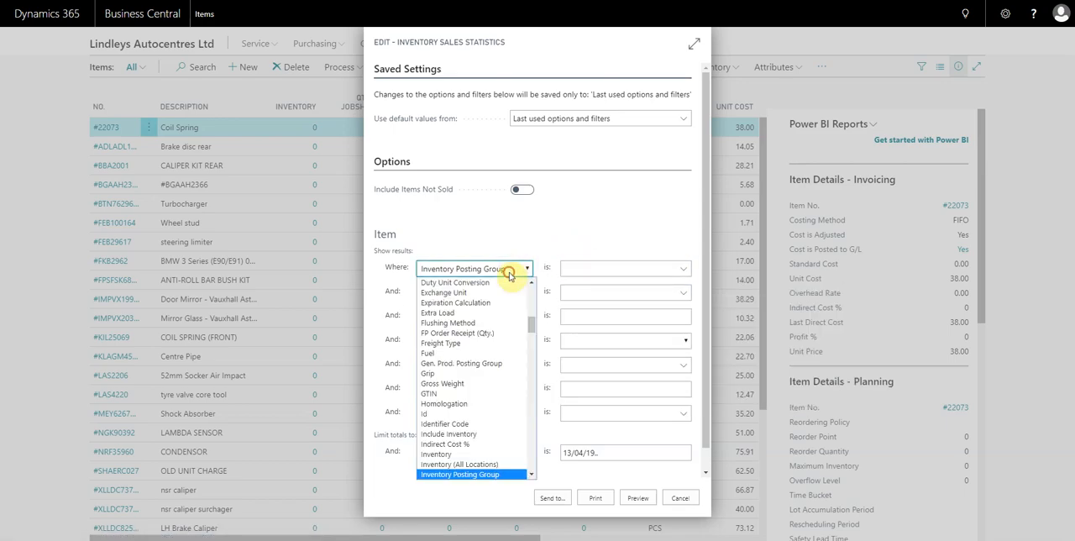
{"action": "scroll", "coordinate": [487, 394], "scroll_direction": "down", "scroll_amount": 4}
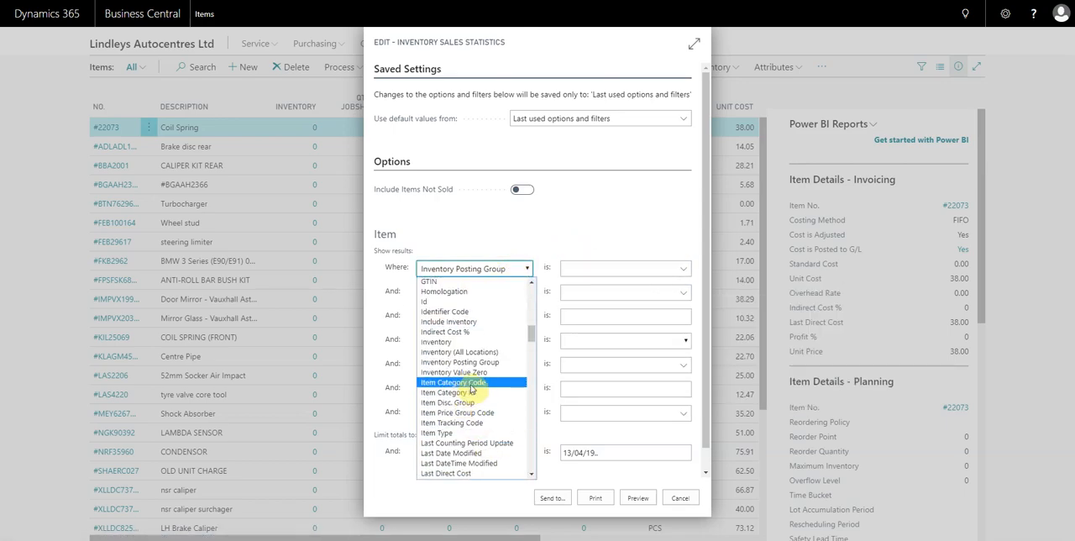
{"action": "left_click", "coordinate": [470, 385]}
{"action": "left_click", "coordinate": [682, 268]}
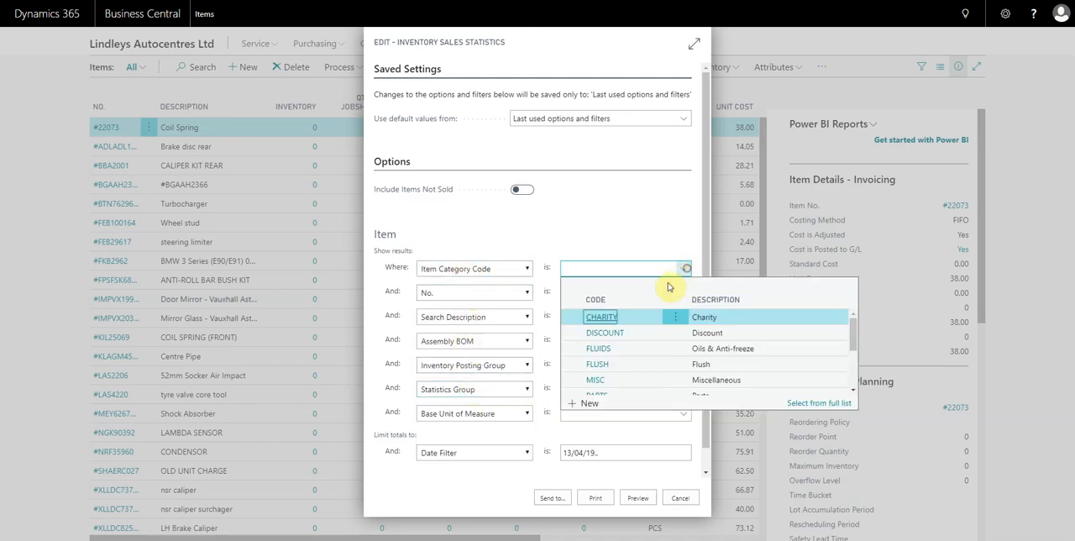
{"action": "scroll", "coordinate": [631, 338], "scroll_direction": "down", "scroll_amount": 5}
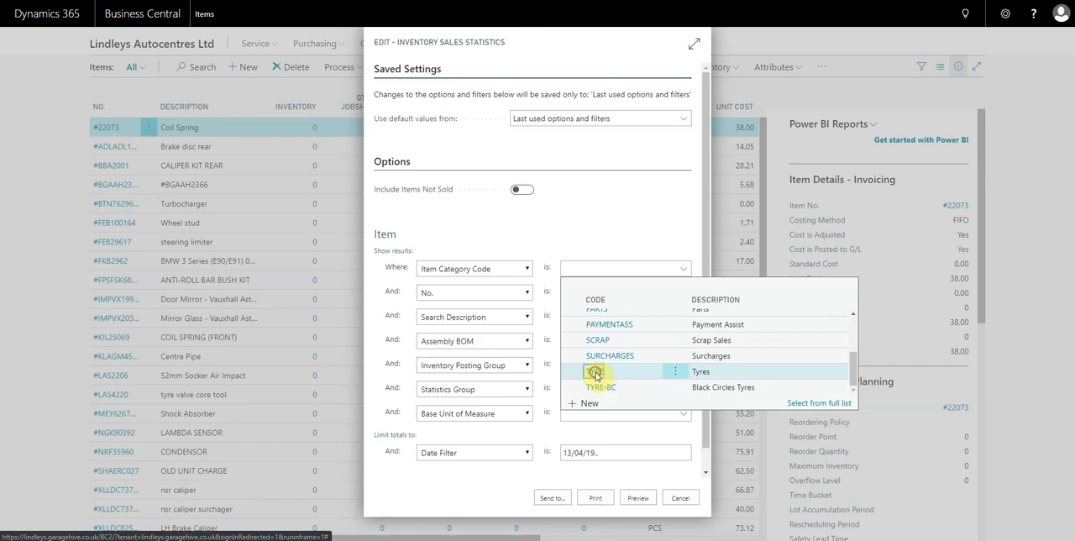
{"action": "left_click", "coordinate": [594, 372]}
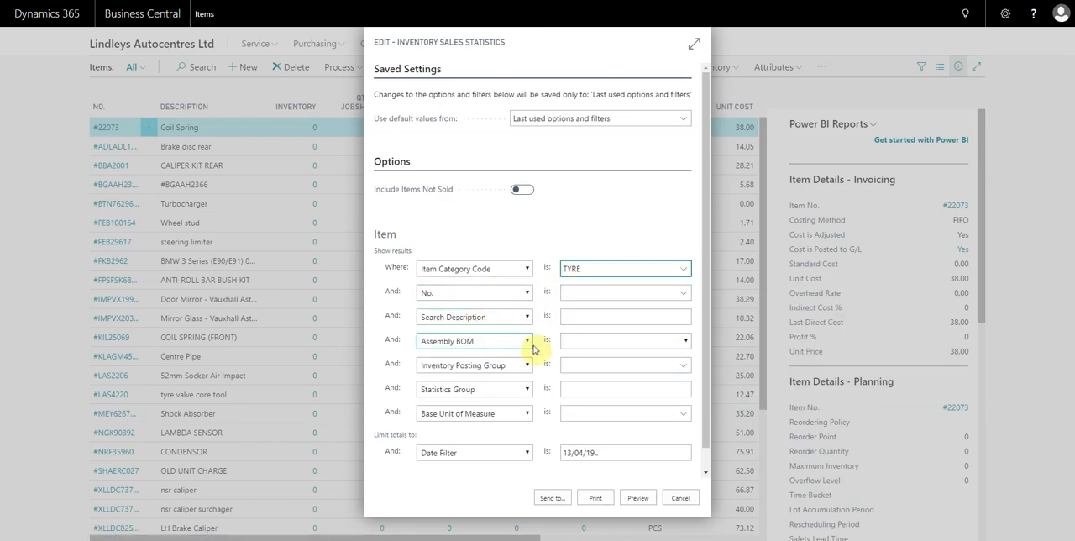
{"action": "left_click", "coordinate": [503, 293]}
{"action": "left_click", "coordinate": [503, 293]}
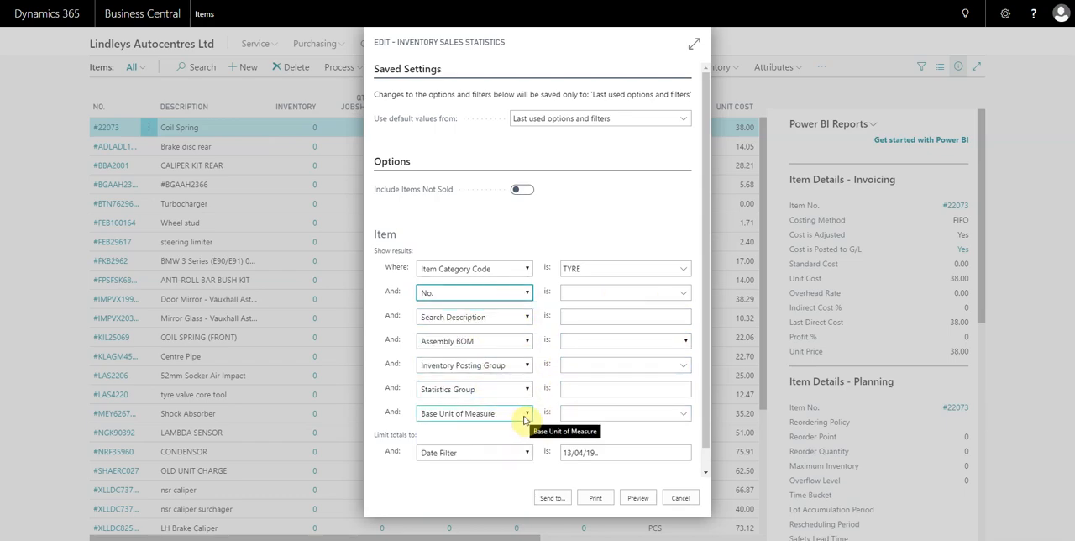
- Try the date filter with the range 01/01/19..31/03/19 and with the relative period -6m..
{"action": "scroll", "coordinate": [626, 440], "scroll_direction": "down", "scroll_amount": 1}
{"action": "left_click", "coordinate": [609, 429]}
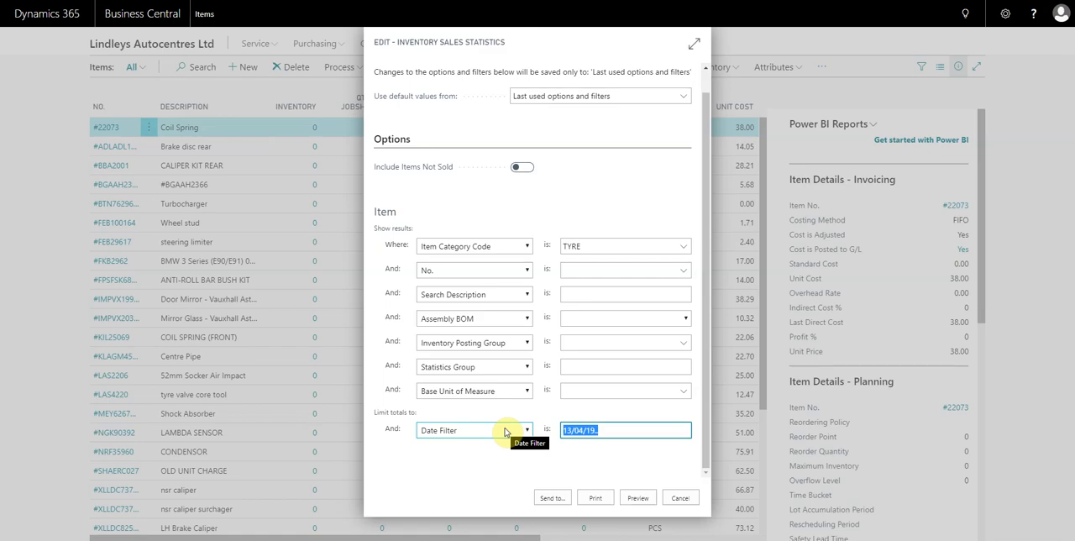
{"action": "type", "text": "010119"}
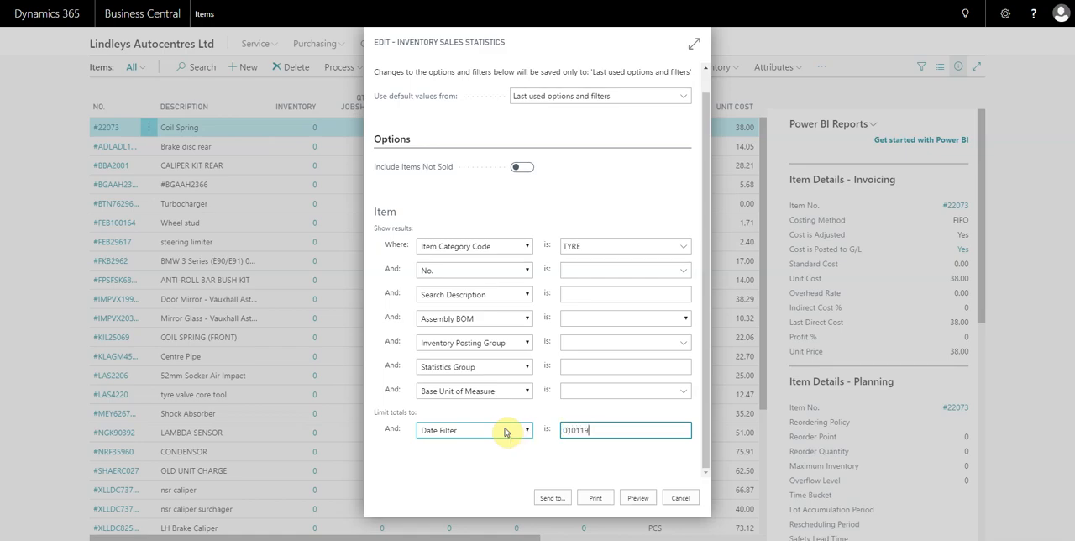
{"action": "type", "text": "1/01/19..31/03/19"}
{"action": "key", "text": "Tab"}
{"action": "left_click_drag", "start_coordinate": [647, 432], "coordinate": [526, 432]}
{"action": "key", "text": "BackSpace"}
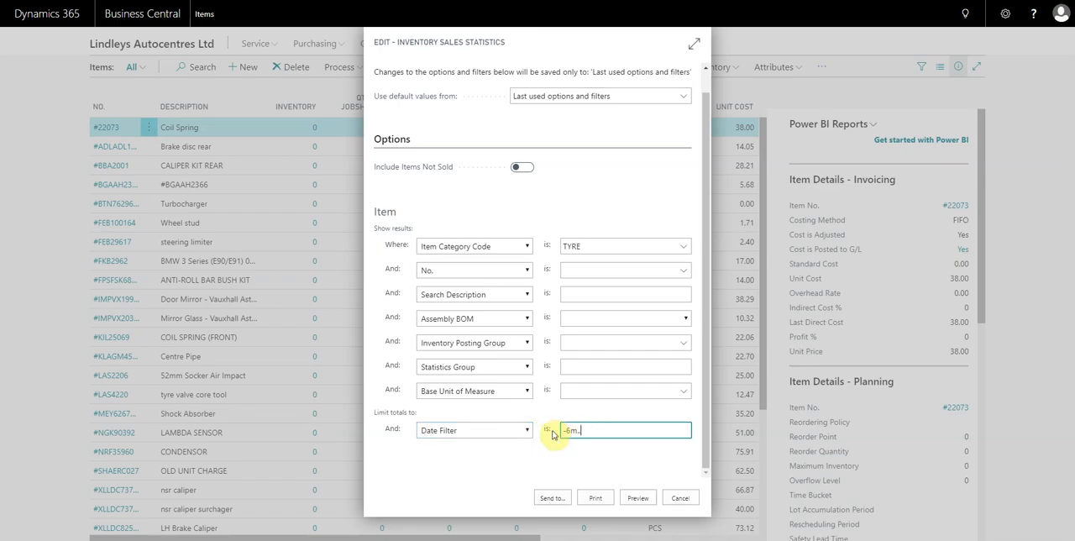
{"action": "key", "text": "Tab"}
- Limit the totals to the past month by setting the date filter to -1m.. (13/09/19..), and send the report to an Excel file
{"action": "left_click_drag", "start_coordinate": [627, 432], "coordinate": [512, 432]}
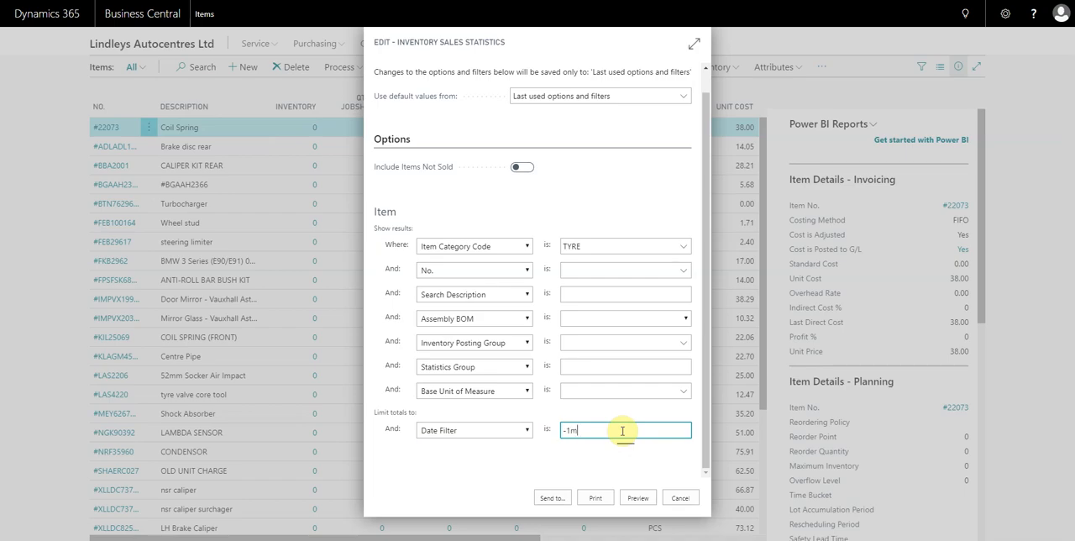
{"action": "key", "text": "Tab"}
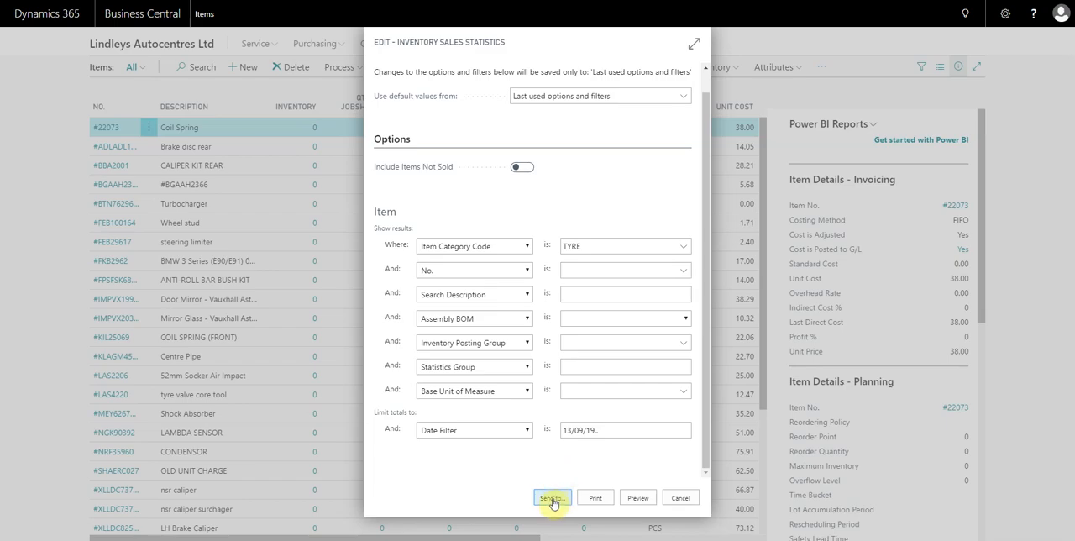
{"action": "left_click", "coordinate": [551, 498]}
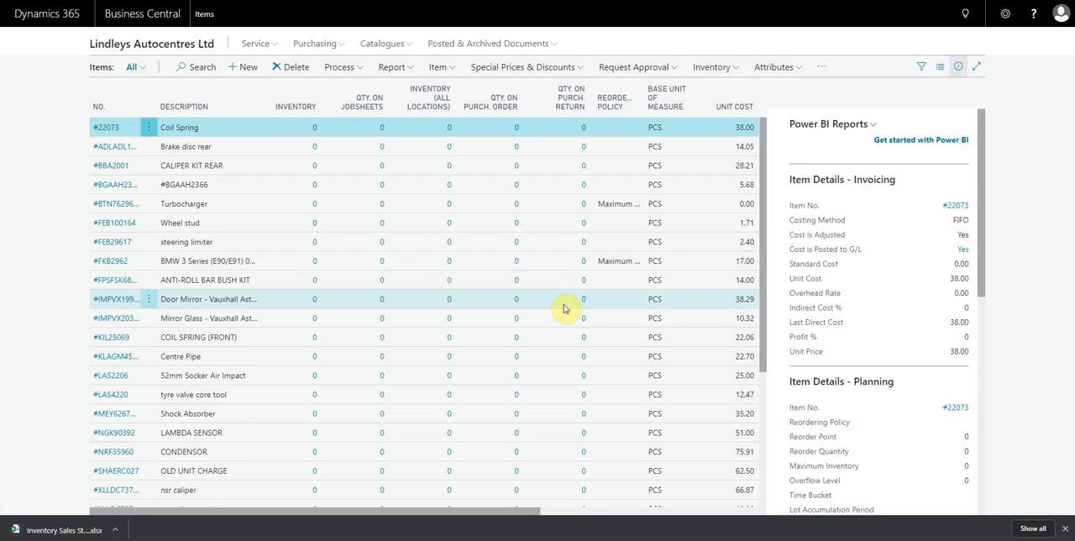
- Open the downloaded Inventory Sales Statistics workbook in Excel, maximize its window and enable editing
{"action": "left_click", "coordinate": [63, 533]}
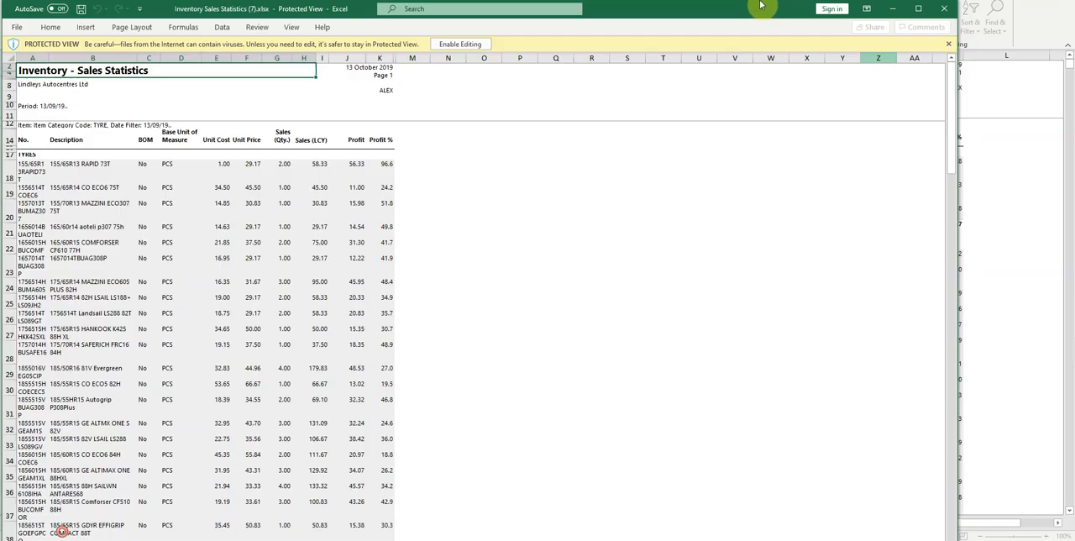
{"action": "mouse_move", "coordinate": [762, 5]}
{"action": "left_mouse_down"}
{"action": "mouse_move", "coordinate": [780, 182]}
{"action": "mouse_move", "coordinate": [772, 1]}
{"action": "left_mouse_up"}
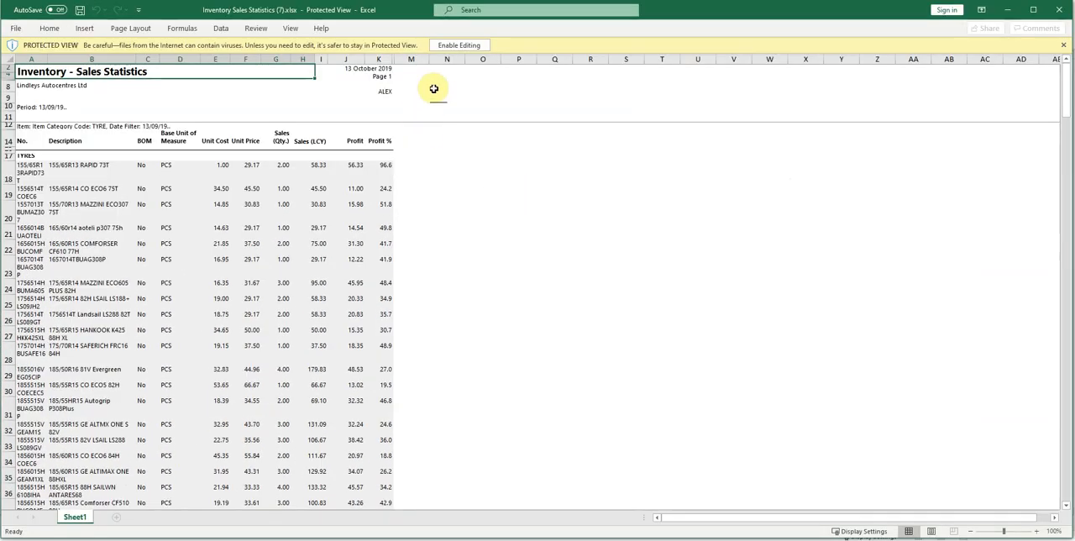
{"action": "left_click", "coordinate": [449, 45]}
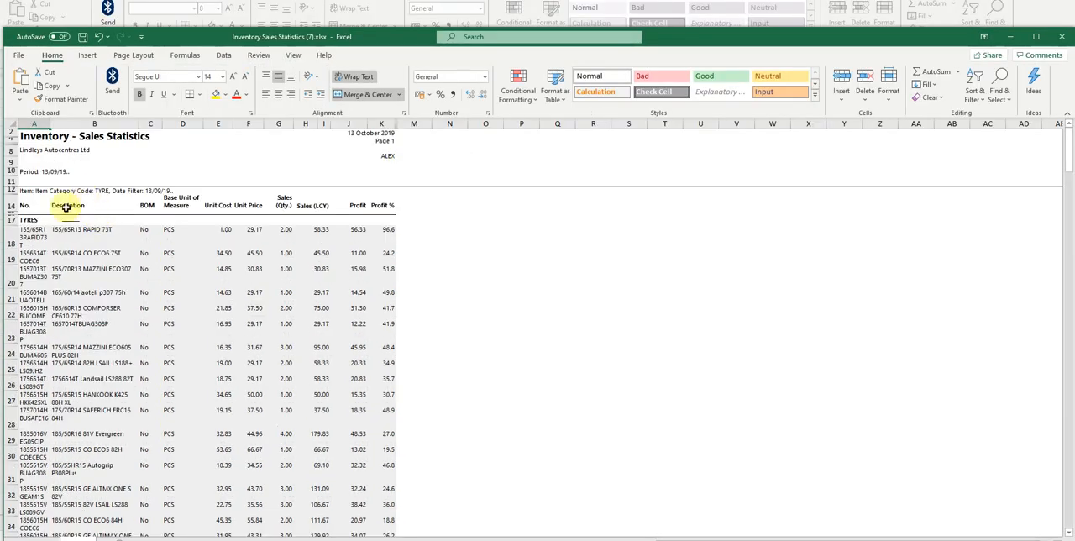
{"action": "left_click", "coordinate": [42, 259]}
{"action": "left_click", "coordinate": [87, 237]}
{"action": "left_click", "coordinate": [94, 290]}
{"action": "left_click", "coordinate": [84, 327]}
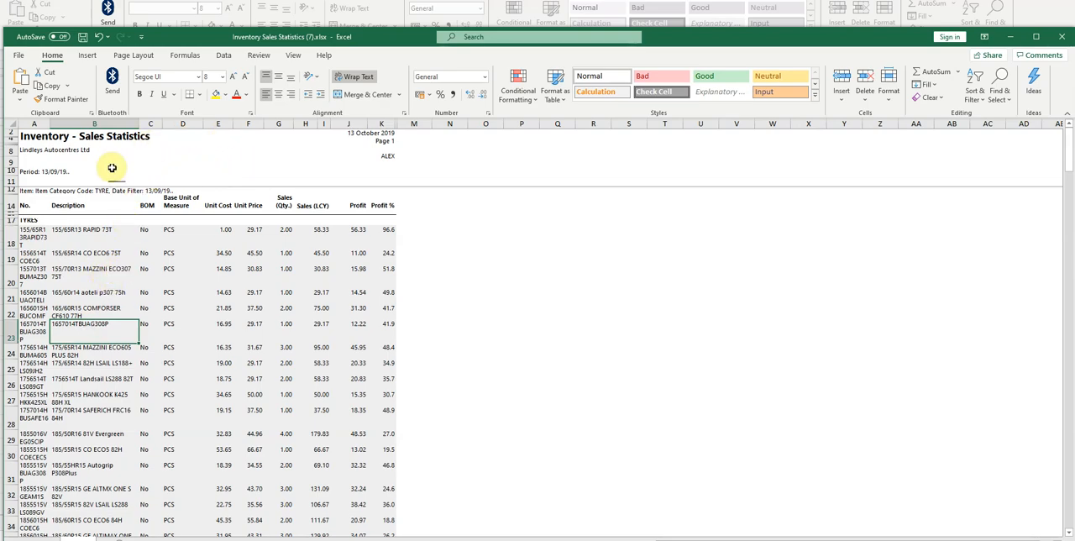
- Select the whole sheet and auto-fit all row heights and column widths to their contents
{"action": "left_click", "coordinate": [12, 126]}
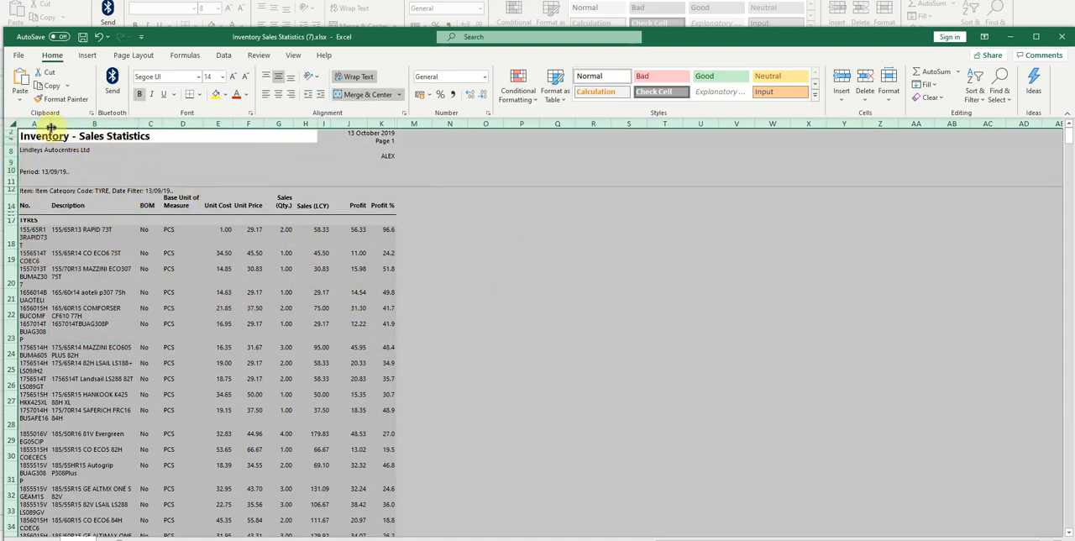
{"action": "left_click_drag", "start_coordinate": [50, 123], "coordinate": [142, 122]}
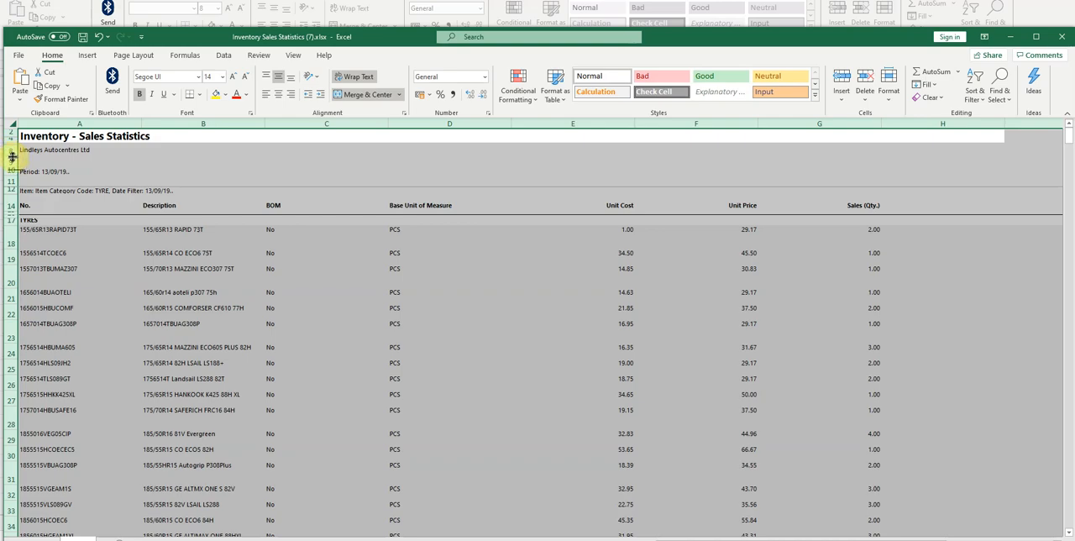
{"action": "left_click_drag", "start_coordinate": [11, 157], "coordinate": [10, 156]}
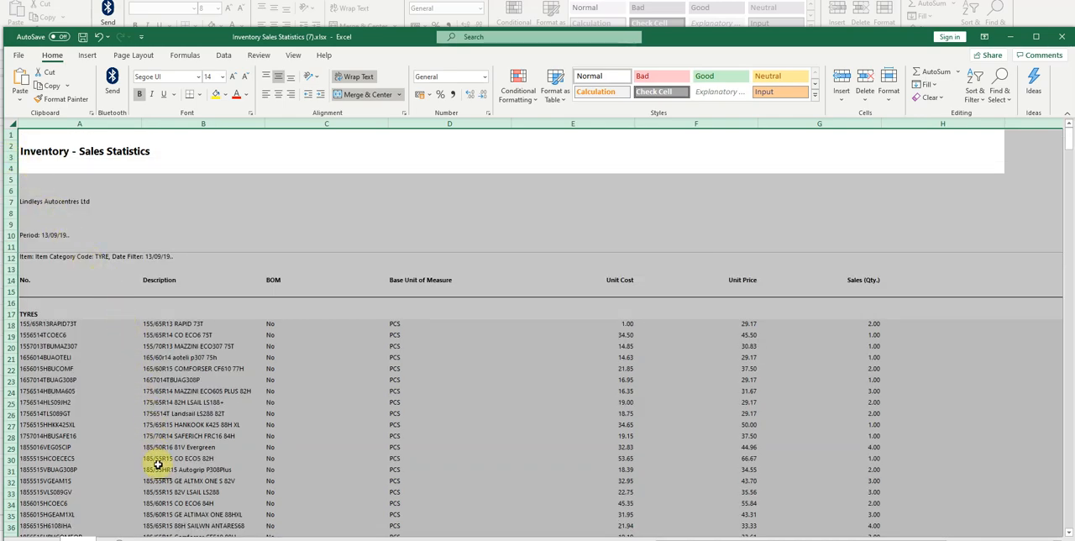
{"action": "double_click", "coordinate": [141, 123]}
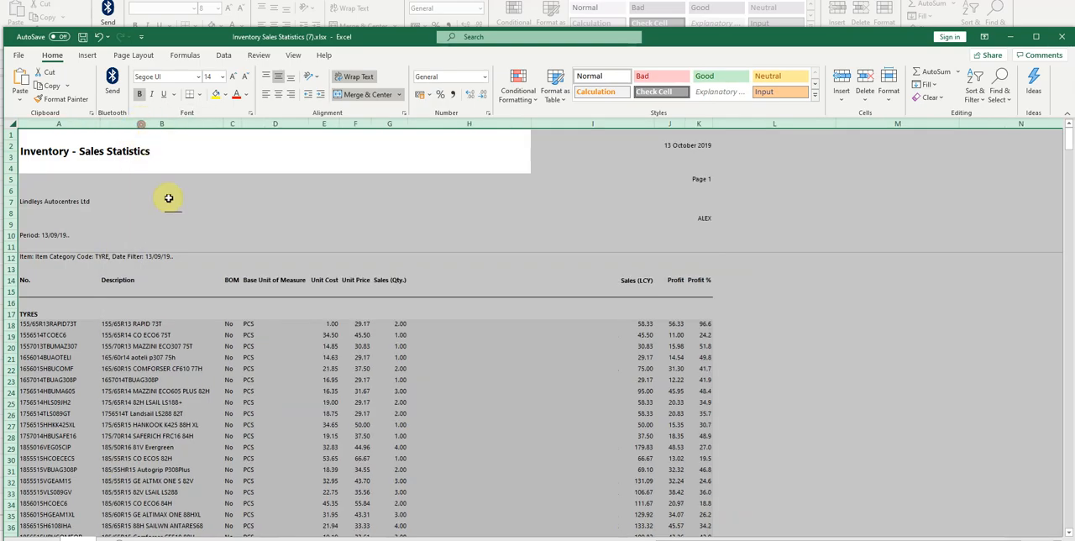
- Examine the tyre rows of the report, including the item numbers, sales quantities and profit columns
{"action": "left_click", "coordinate": [414, 368]}
{"action": "scroll", "coordinate": [422, 359], "scroll_direction": "down", "scroll_amount": 2}
{"action": "scroll", "coordinate": [324, 307], "scroll_direction": "up", "scroll_amount": 2}
{"action": "scroll", "coordinate": [443, 365], "scroll_direction": "down", "scroll_amount": 2}
{"action": "scroll", "coordinate": [448, 368], "scroll_direction": "up", "scroll_amount": 2}
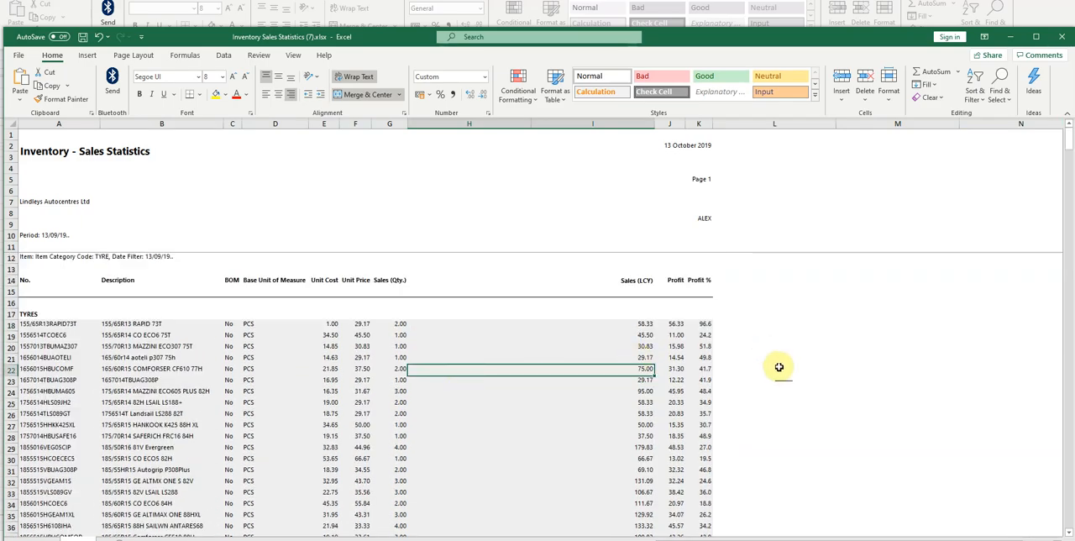
{"action": "scroll", "coordinate": [408, 322], "scroll_direction": "down", "scroll_amount": 6}
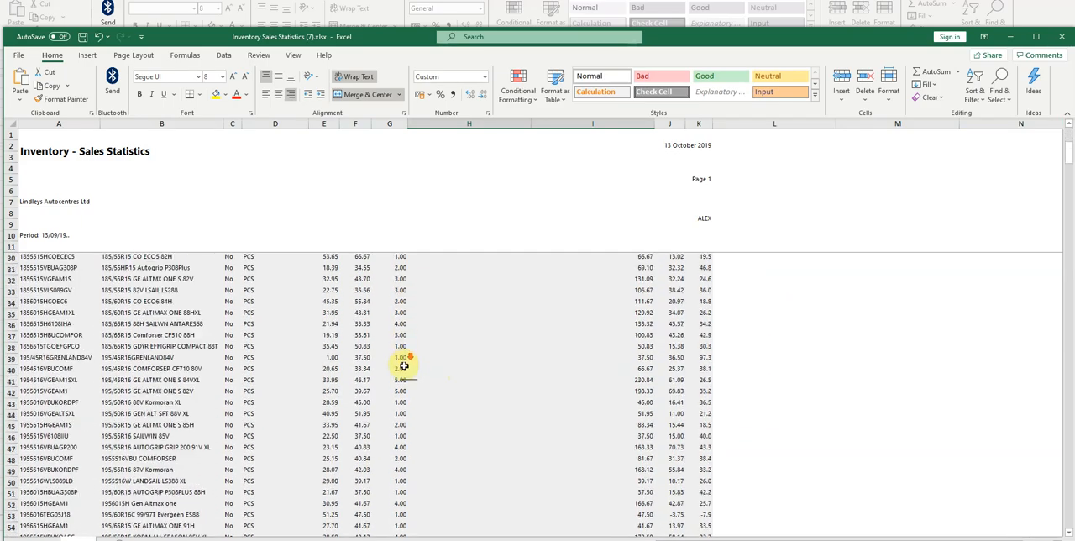
{"action": "scroll", "coordinate": [402, 378], "scroll_direction": "up", "scroll_amount": 6}
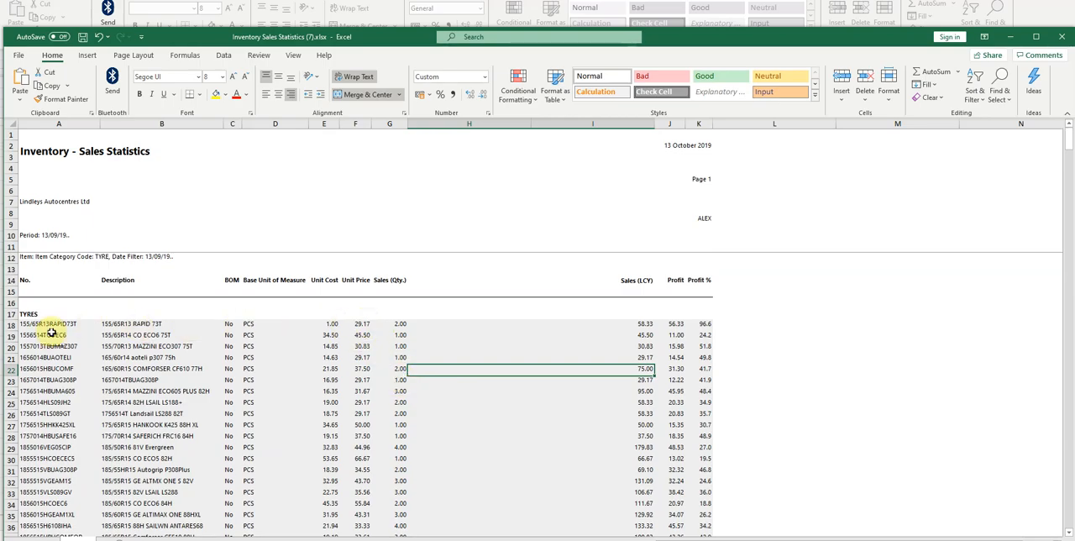
{"action": "scroll", "coordinate": [65, 336], "scroll_direction": "down", "scroll_amount": 4}
{"action": "scroll", "coordinate": [79, 344], "scroll_direction": "up", "scroll_amount": 4}
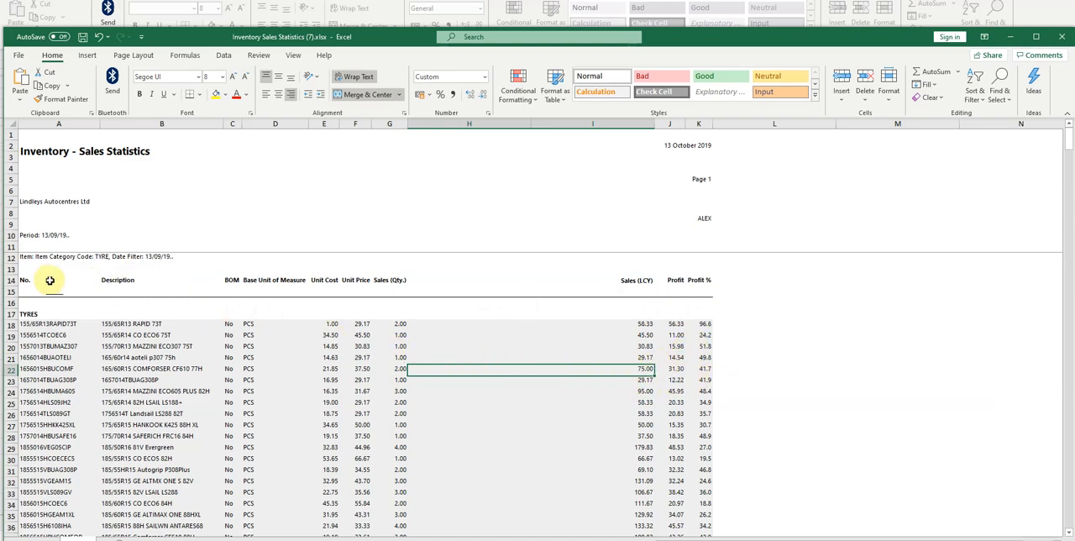
- Format the report range A14:K446, from the column headings through the last tyre row, as a table with headers in the plain black-and-white light style
{"action": "left_click_drag", "start_coordinate": [38, 283], "coordinate": [702, 475]}
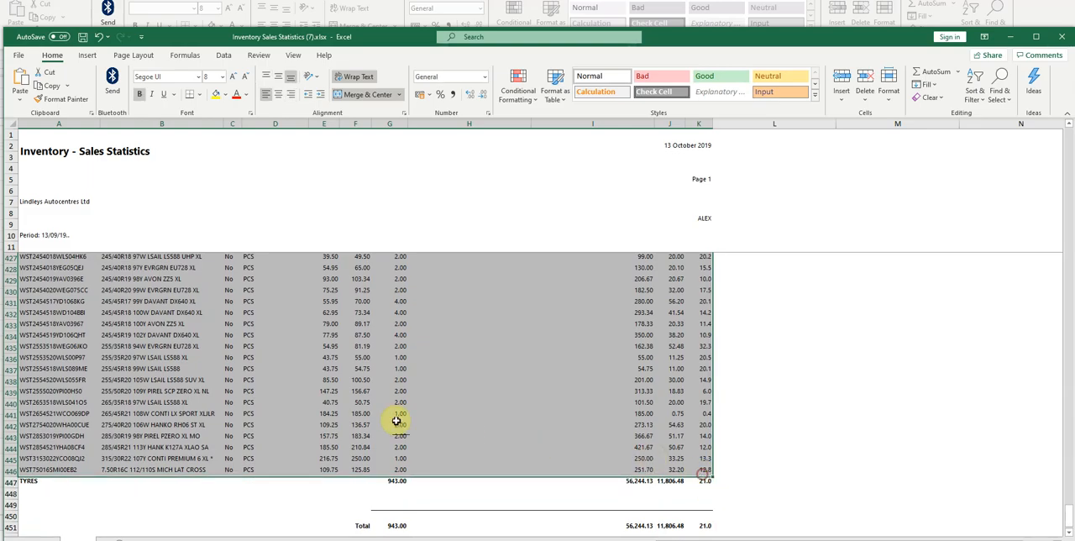
{"action": "scroll", "coordinate": [386, 421], "scroll_direction": "up", "scroll_amount": 20}
{"action": "scroll", "coordinate": [380, 424], "scroll_direction": "up", "scroll_amount": 20}
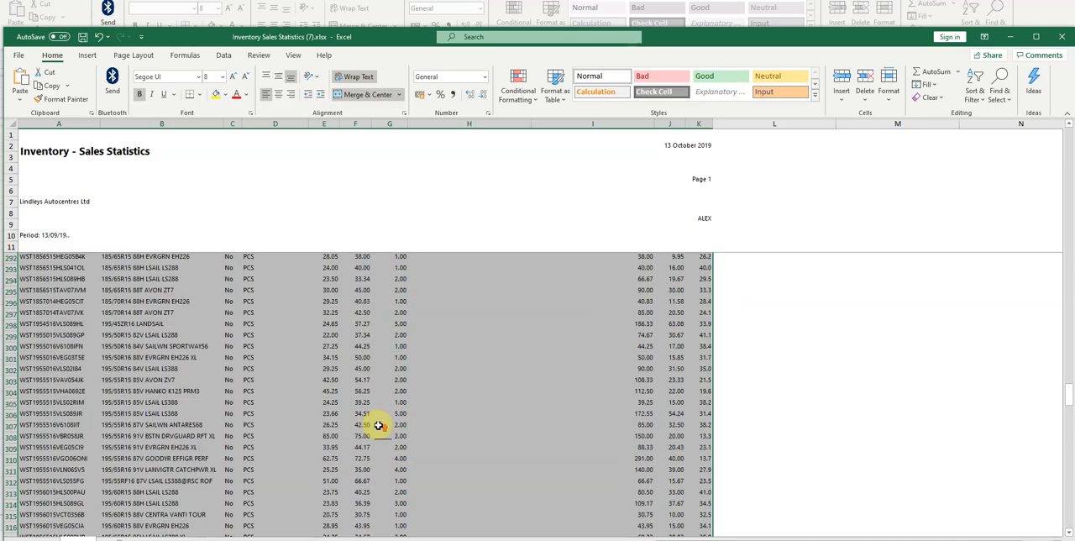
{"action": "scroll", "coordinate": [395, 449], "scroll_direction": "up", "scroll_amount": 20}
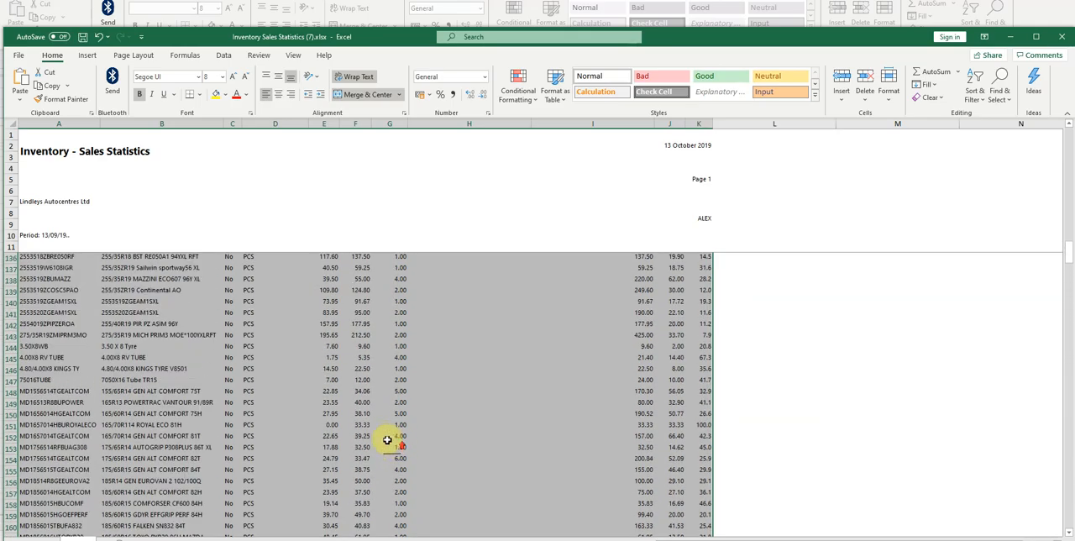
{"action": "scroll", "coordinate": [395, 442], "scroll_direction": "up", "scroll_amount": 10}
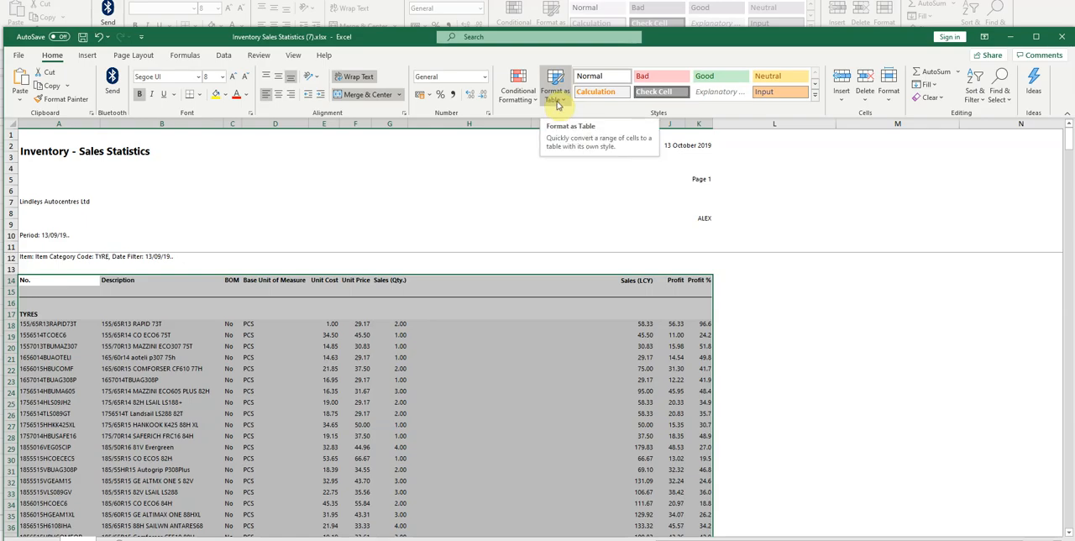
{"action": "left_click", "coordinate": [556, 96]}
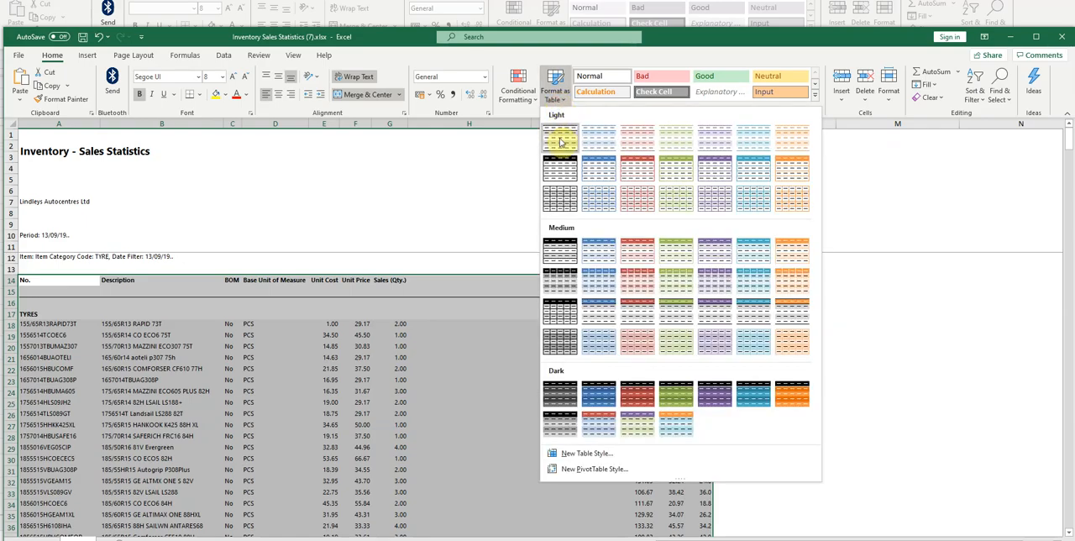
{"action": "left_click", "coordinate": [560, 142]}
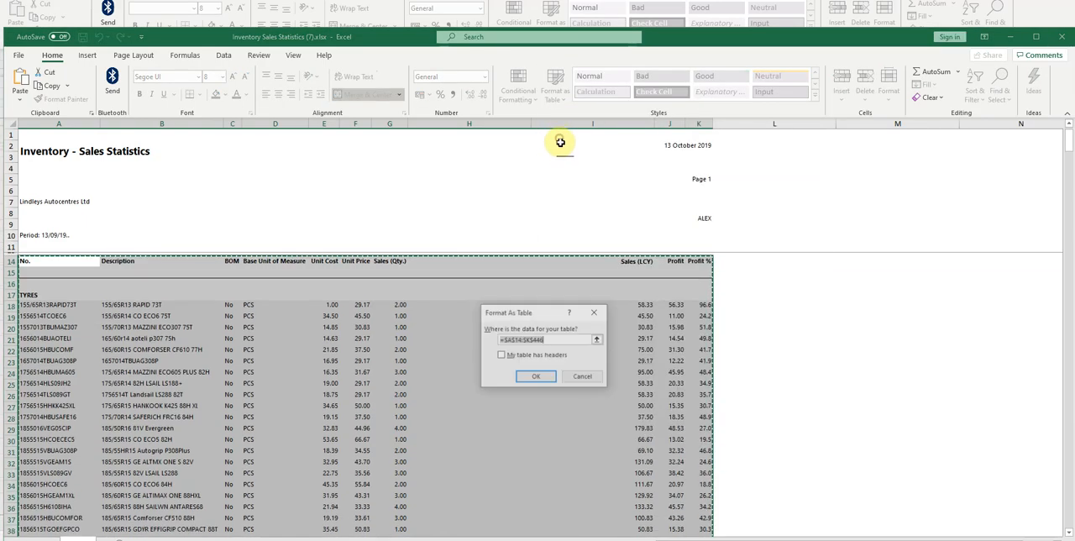
{"action": "left_click_drag", "start_coordinate": [542, 311], "coordinate": [502, 168]}
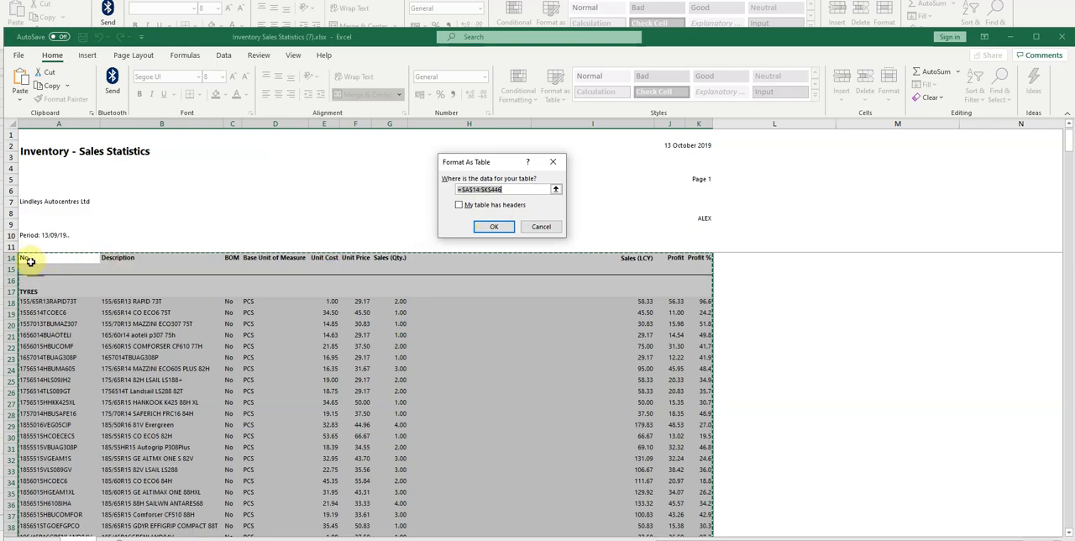
{"action": "left_click", "coordinate": [459, 205]}
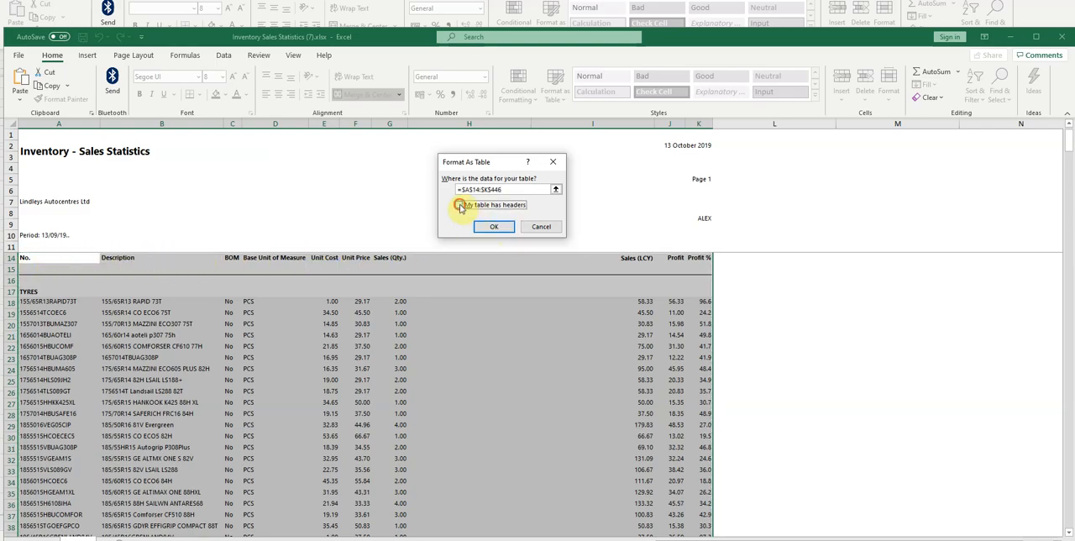
{"action": "left_click", "coordinate": [494, 226]}
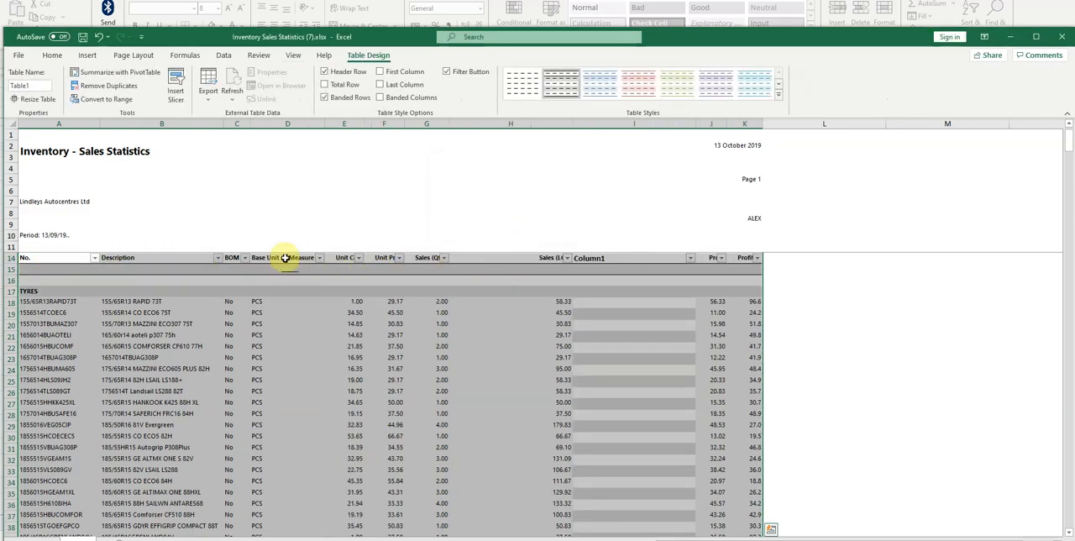
- Sort the table by Sales (Qty.) from largest to smallest
{"action": "left_click", "coordinate": [211, 282]}
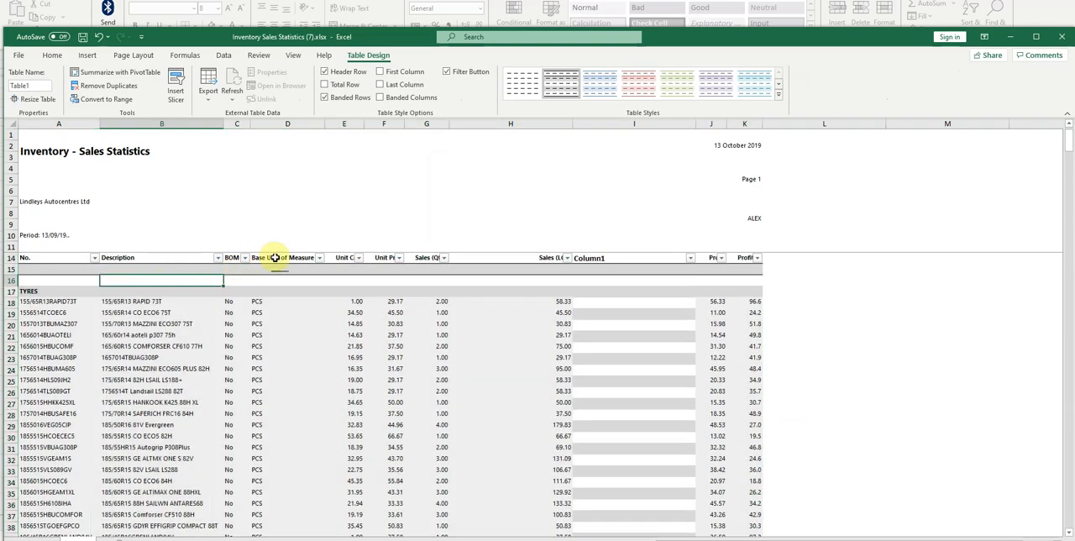
{"action": "left_click", "coordinate": [319, 258]}
{"action": "left_click", "coordinate": [459, 274]}
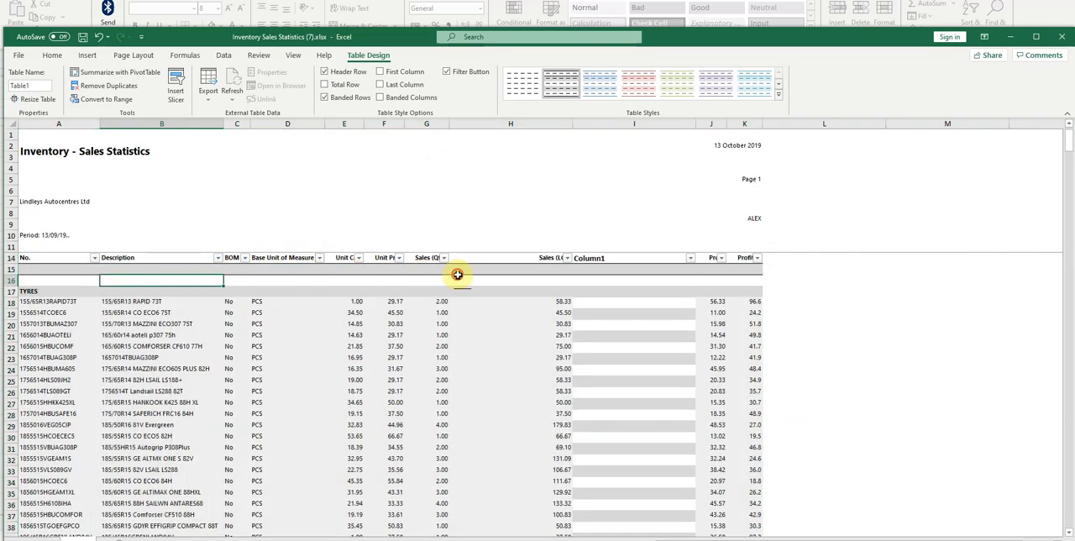
{"action": "left_click", "coordinate": [443, 258]}
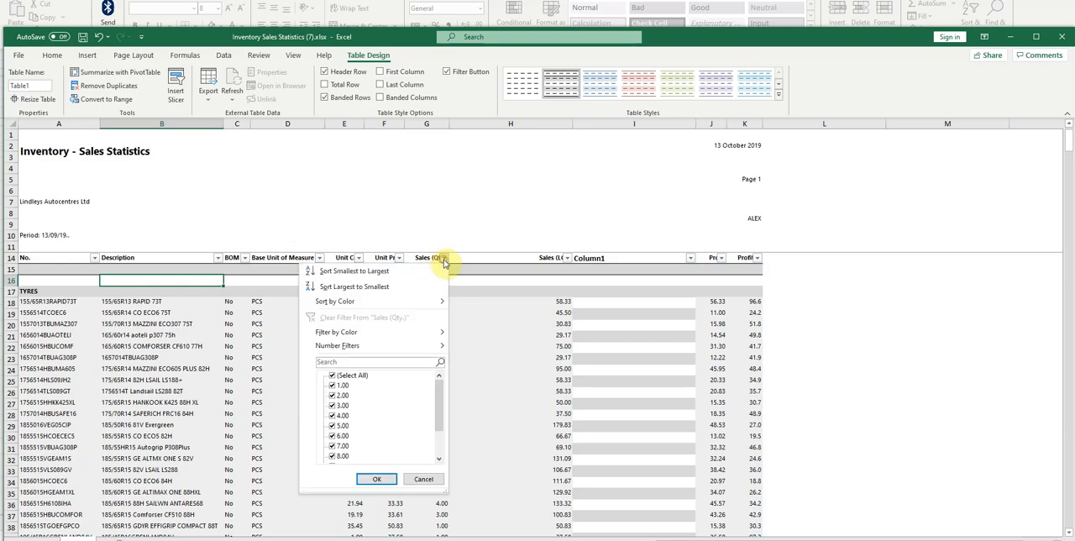
{"action": "left_click", "coordinate": [397, 286]}
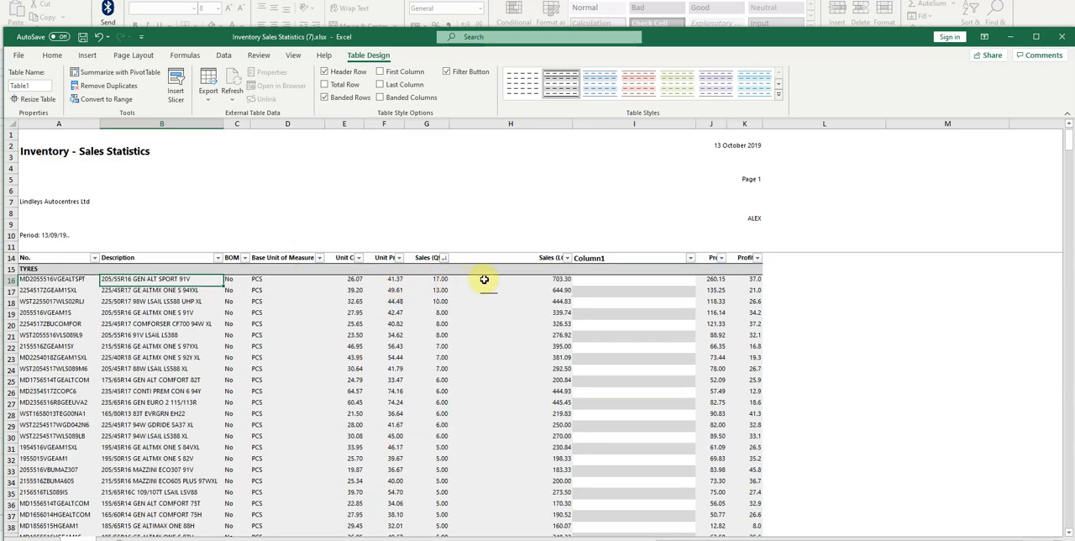
- Examine the sales quantities of the best-selling tyres in the first rows of the sorted table
{"action": "left_click", "coordinate": [624, 121]}
{"action": "left_click", "coordinate": [527, 196]}
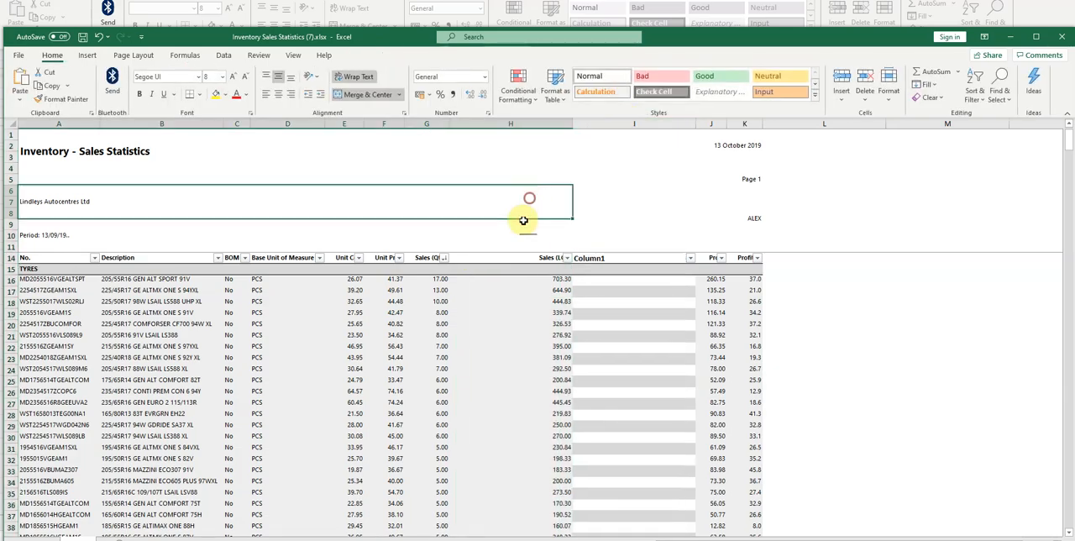
{"action": "left_click", "coordinate": [496, 300]}
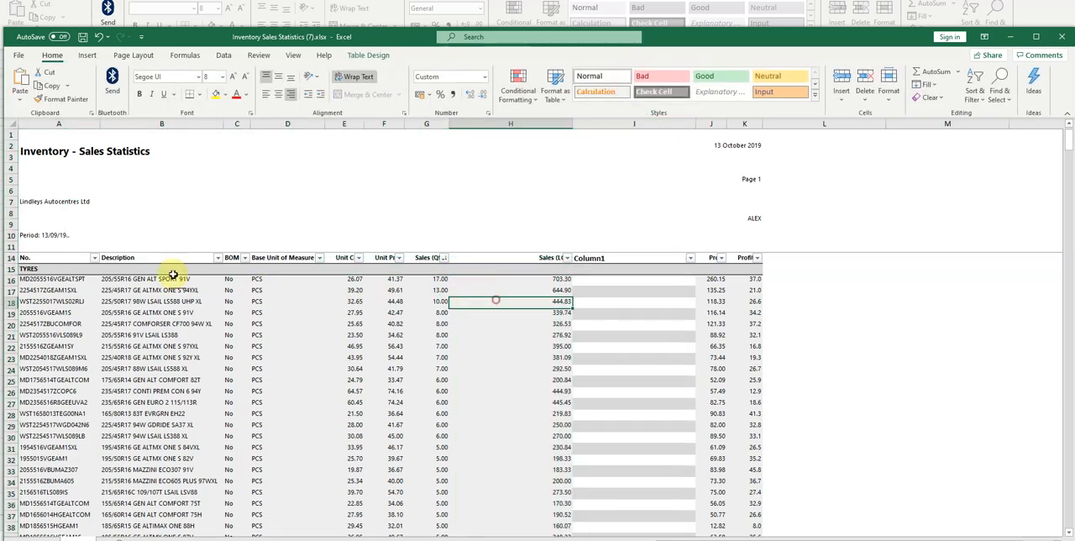
{"action": "left_click", "coordinate": [424, 281]}
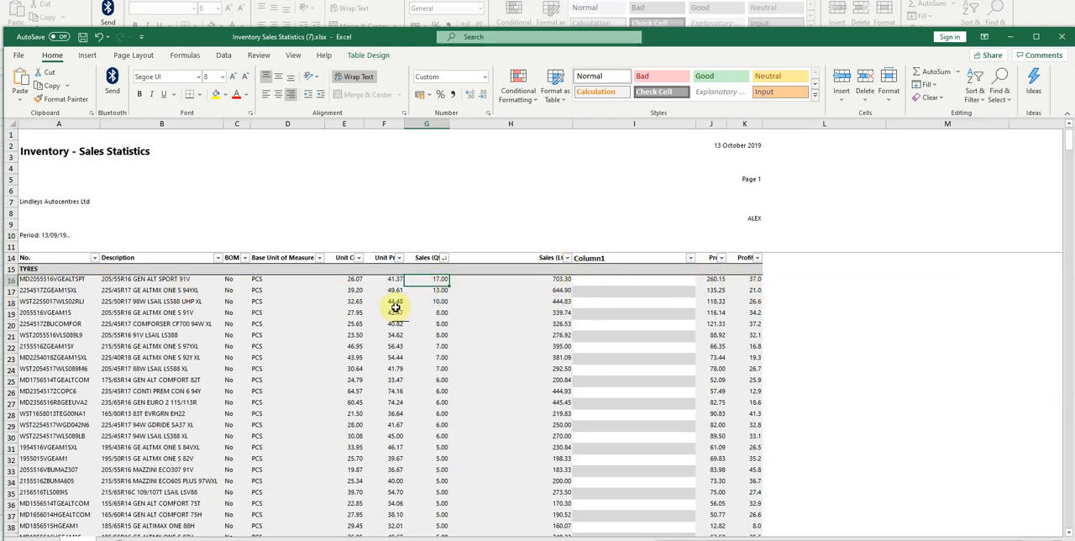
{"action": "scroll", "coordinate": [383, 316], "scroll_direction": "down", "scroll_amount": 1}
{"action": "scroll", "coordinate": [378, 316], "scroll_direction": "up", "scroll_amount": 2}
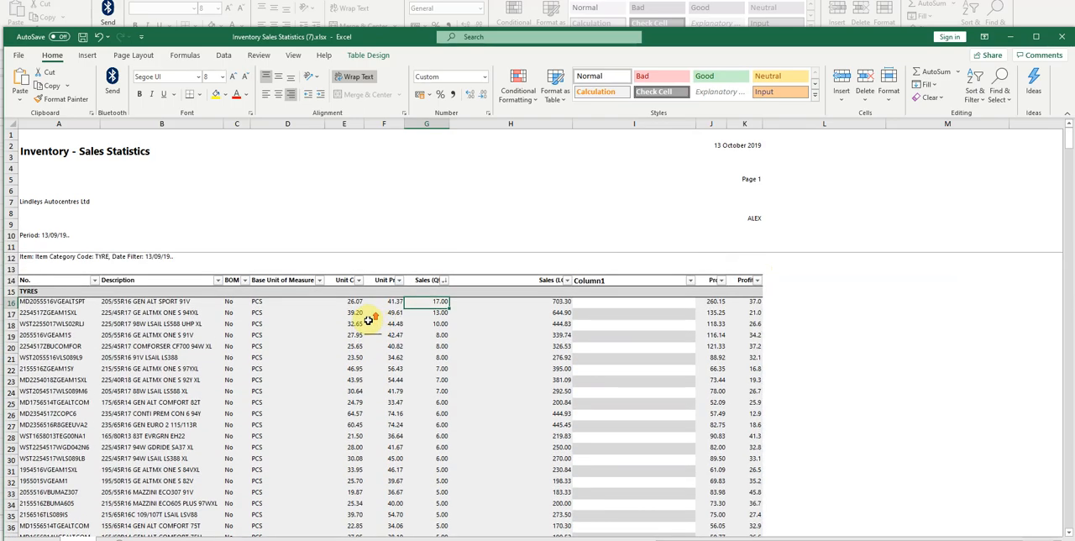